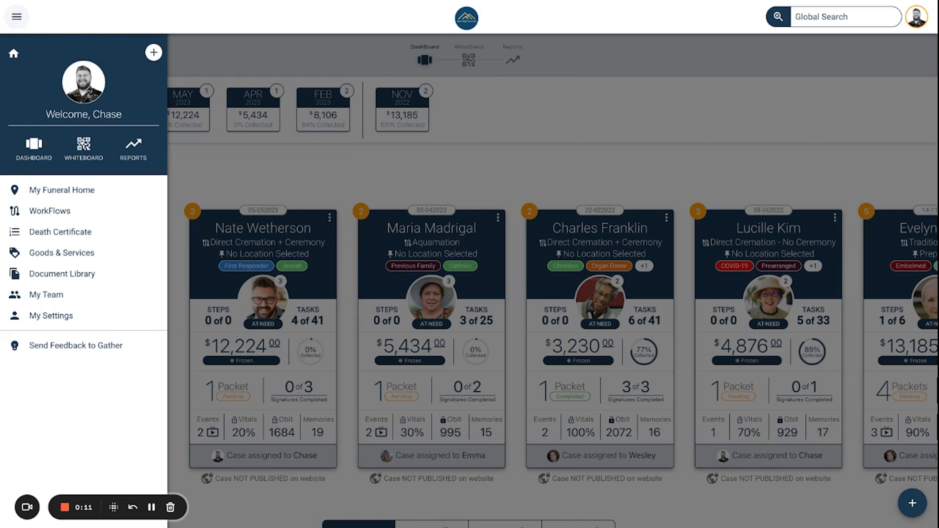
# Step: Look over the new case form, personal settings and quick actions menu, closing each unchanged
pyautogui.click(154, 53)
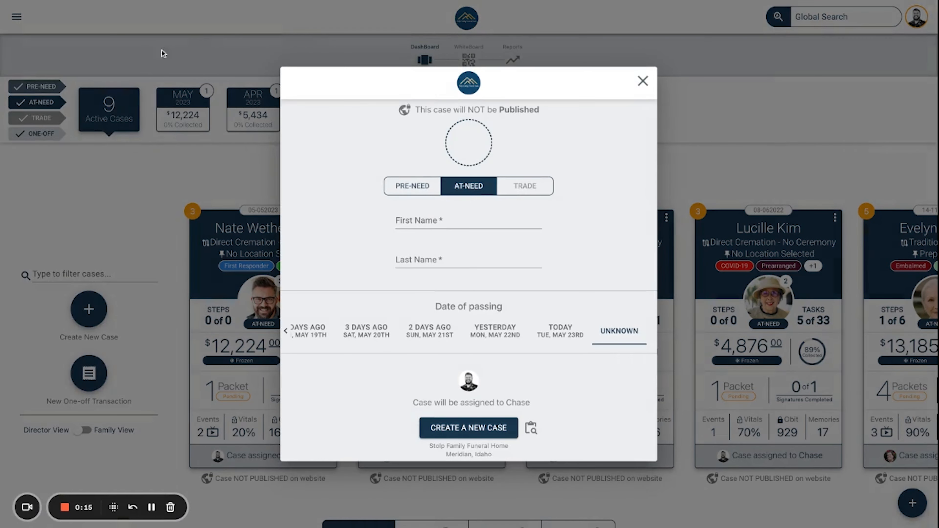
pyautogui.click(642, 81)
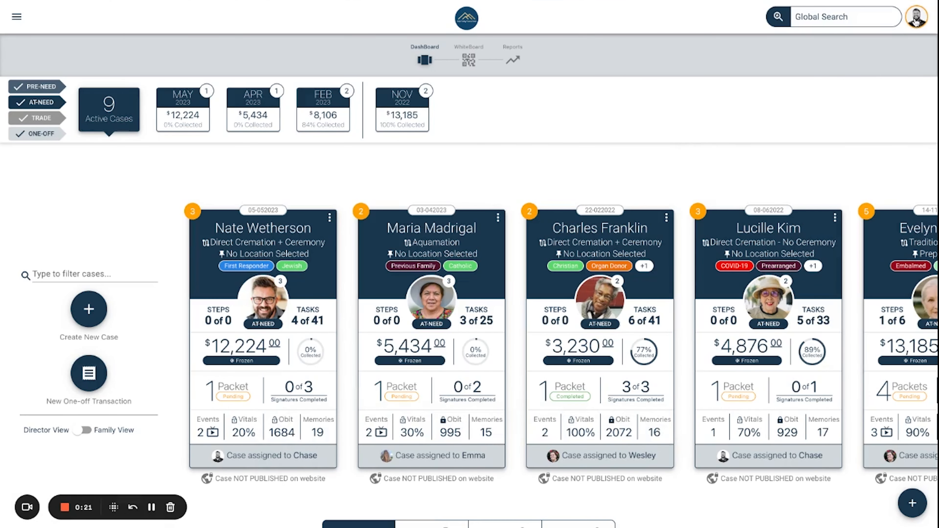
pyautogui.click(916, 21)
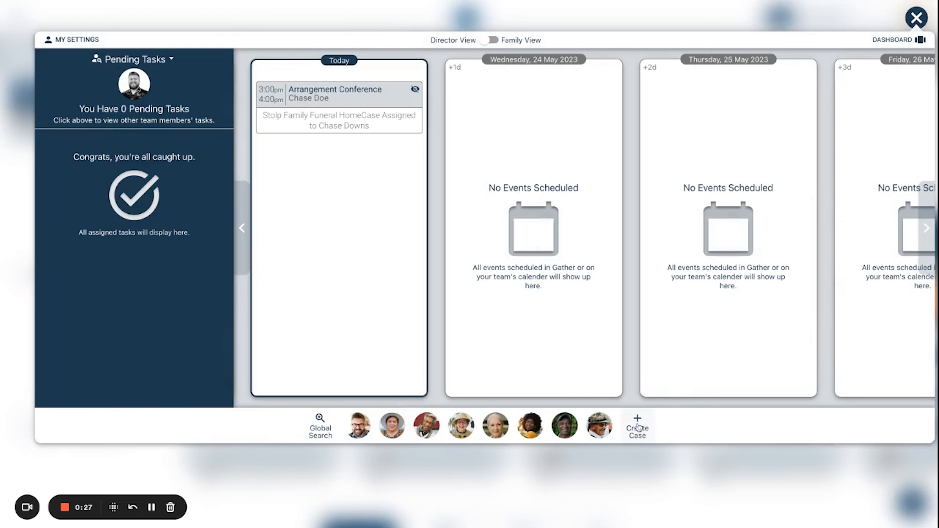
pyautogui.click(637, 426)
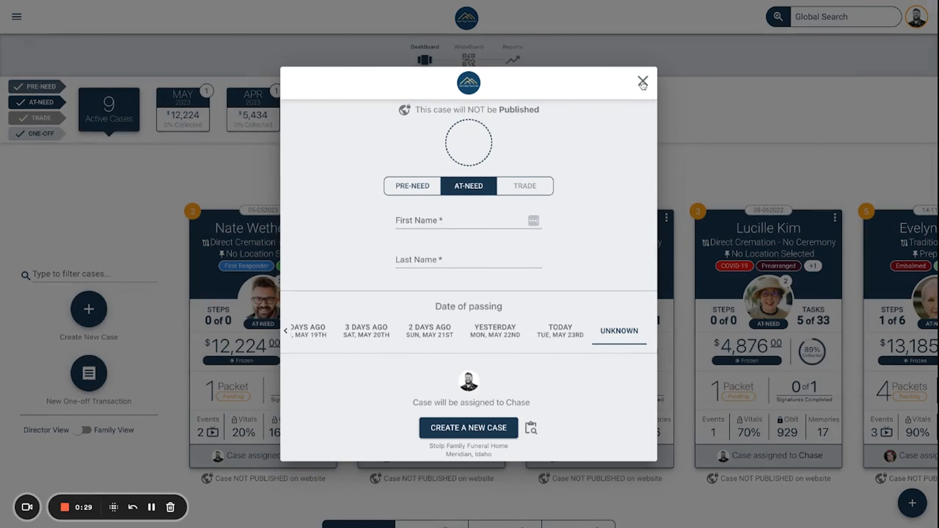
pyautogui.click(643, 91)
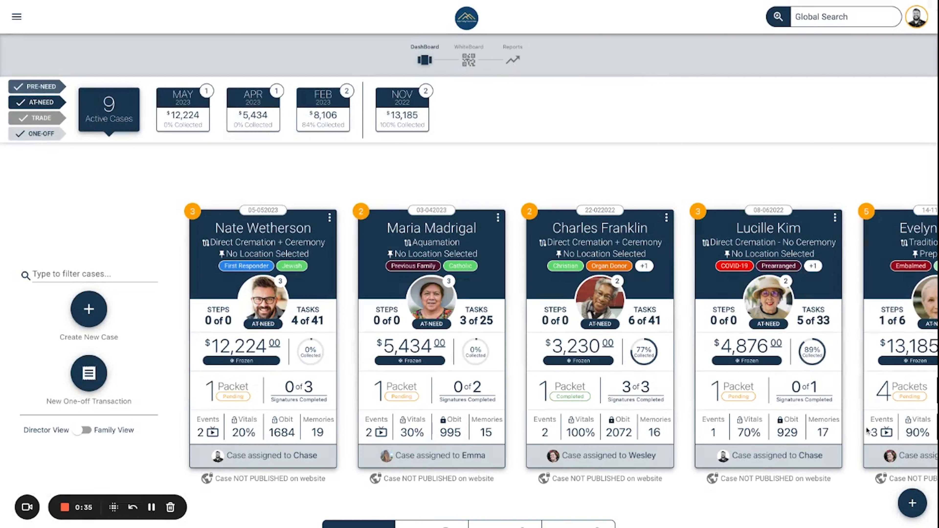
pyautogui.click(911, 502)
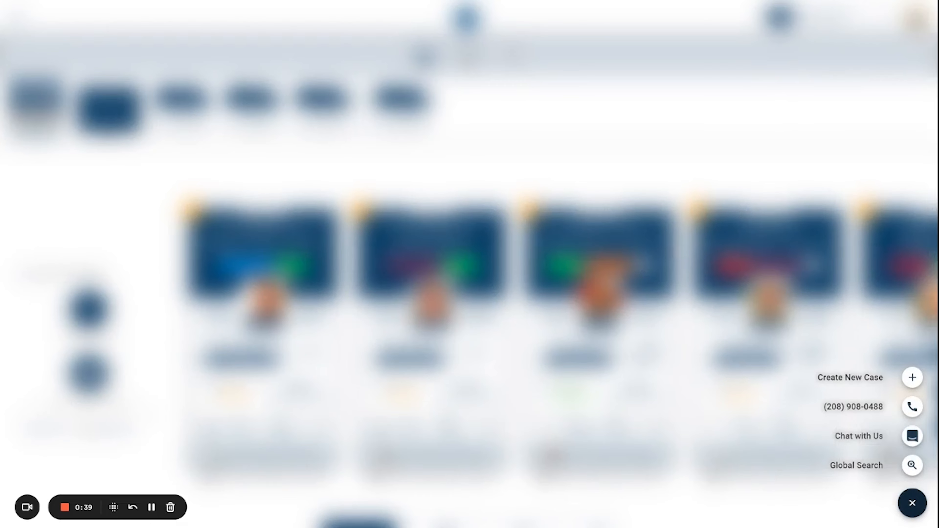
pyautogui.click(681, 207)
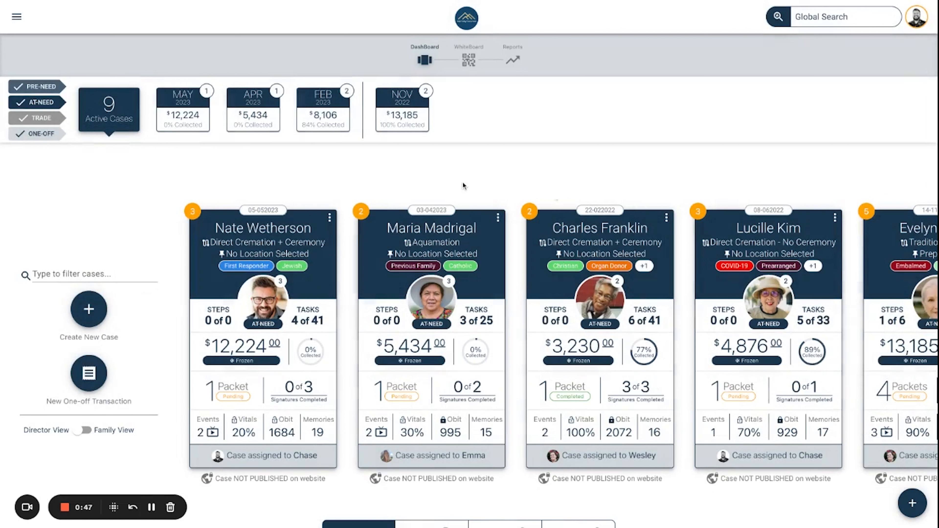
# Step: Fill a new at-need case with the deceased's first and last name, passing date today, May 23rd
pyautogui.click(88, 316)
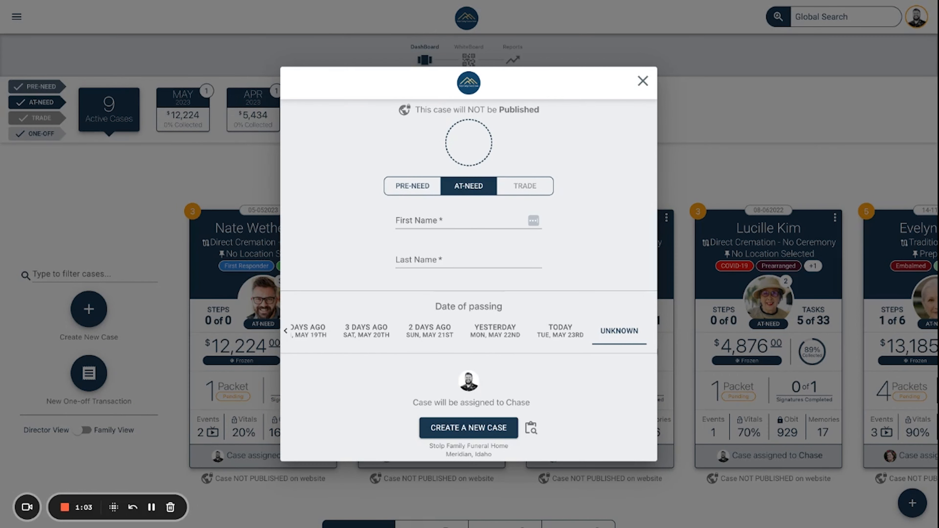
pyautogui.click(451, 218)
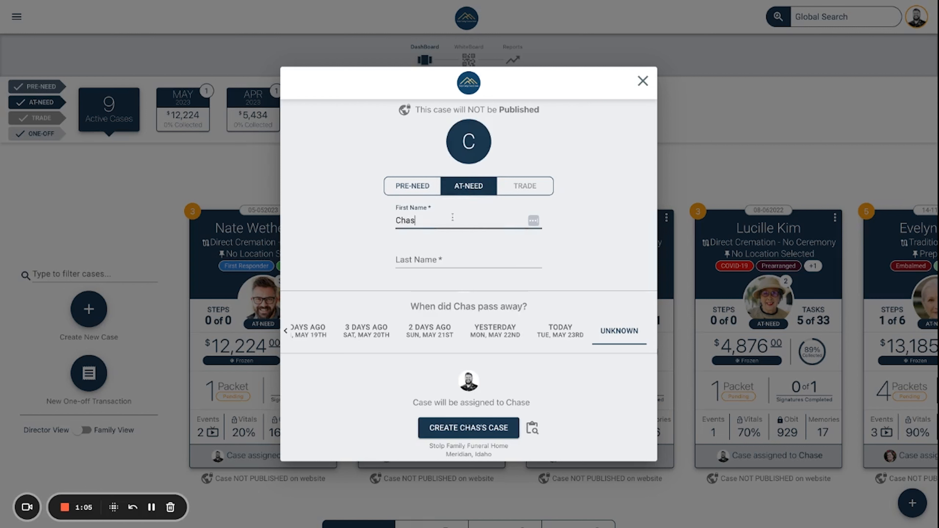
pyautogui.click(446, 259)
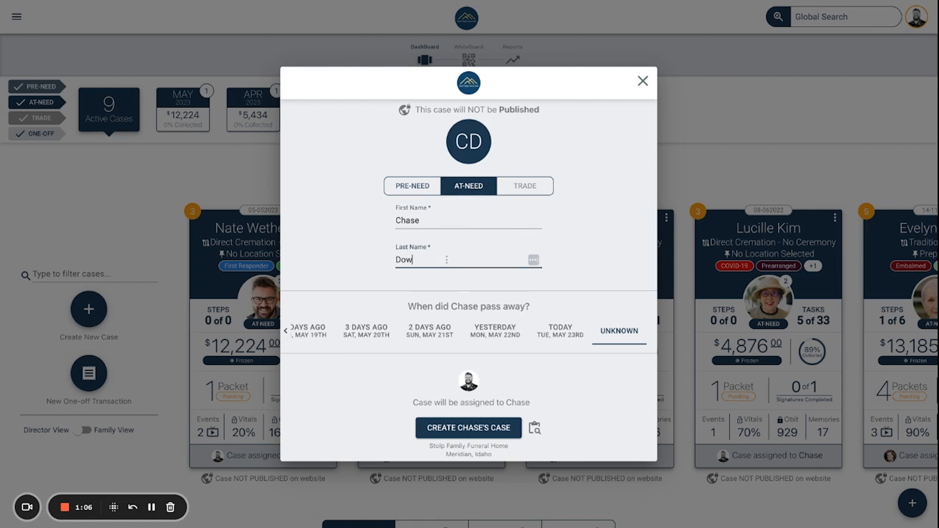
pyautogui.click(569, 334)
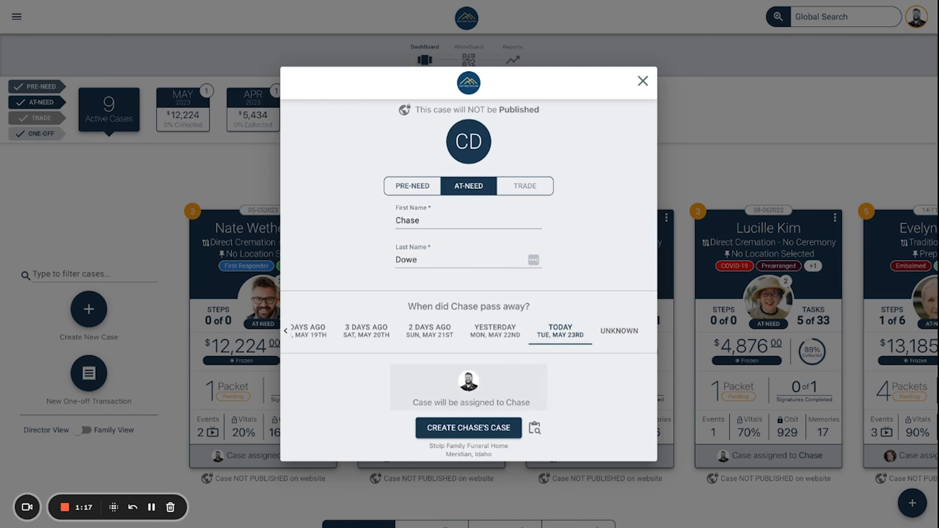
pyautogui.click(469, 387)
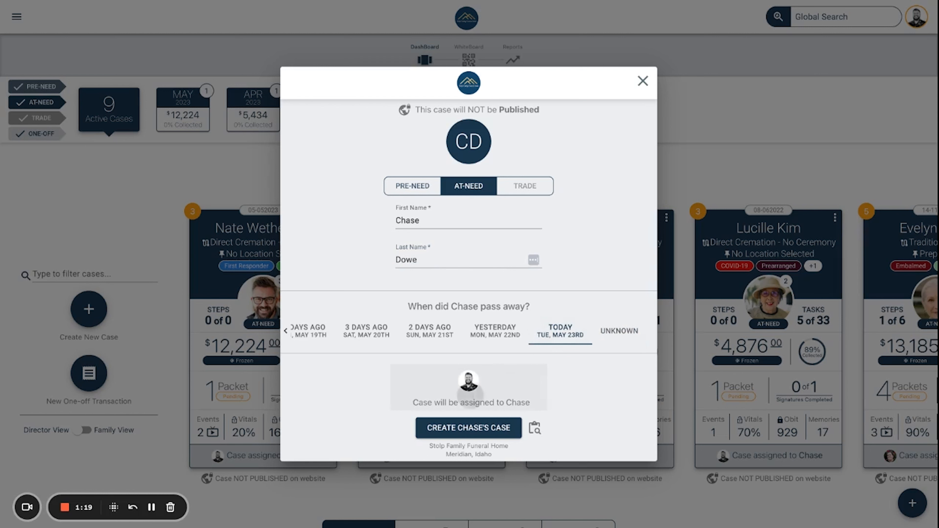
pyautogui.click(604, 384)
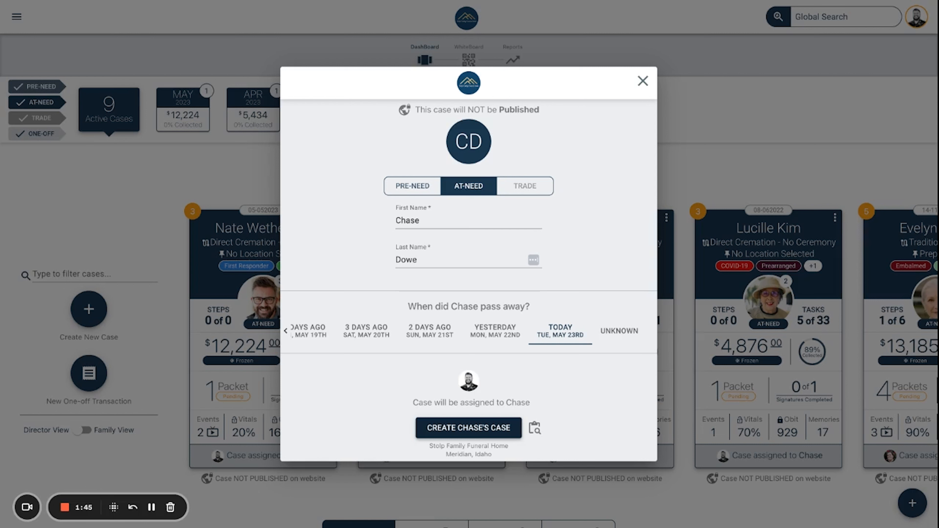
# Step: Create the case and browse the theme grid (Dino, Floral, Watercolor, Lovely, Patriot)
pyautogui.click(490, 429)
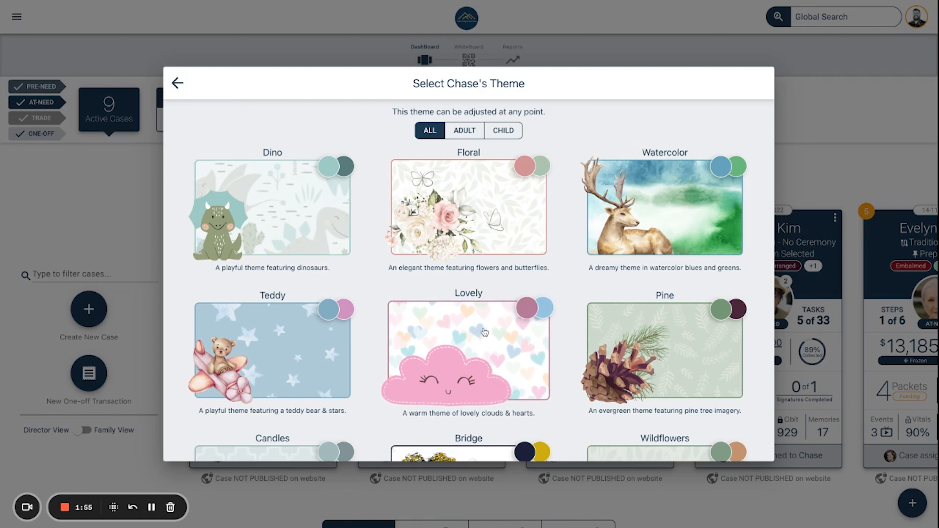
pyautogui.scroll(-2, 484, 332)
pyautogui.scroll(-1, 454, 334)
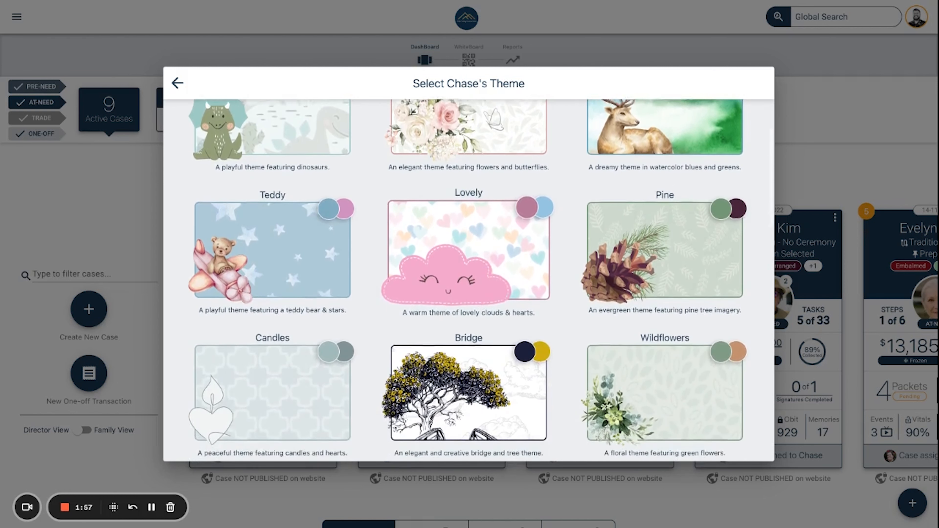
pyautogui.scroll(-1, 468, 347)
pyautogui.scroll(-1, 469, 347)
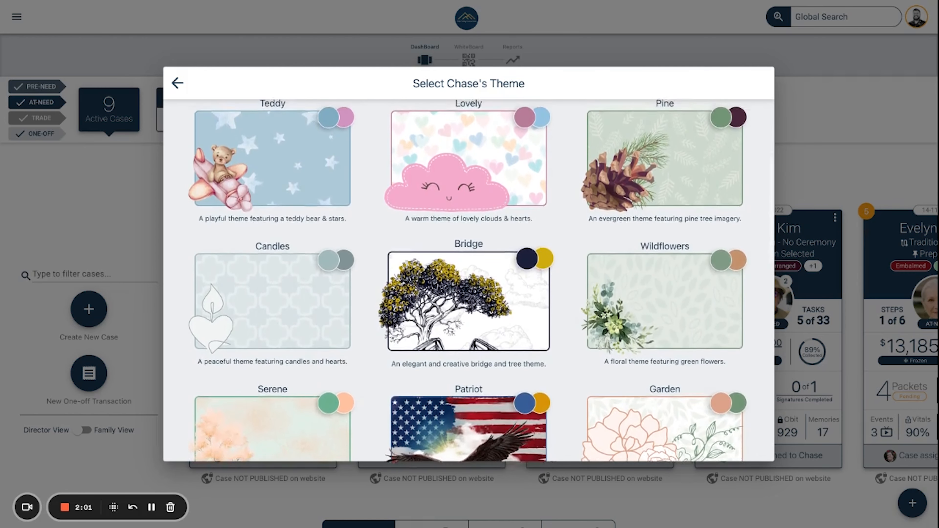
pyautogui.scroll(1, 469, 347)
pyautogui.scroll(3, 468, 348)
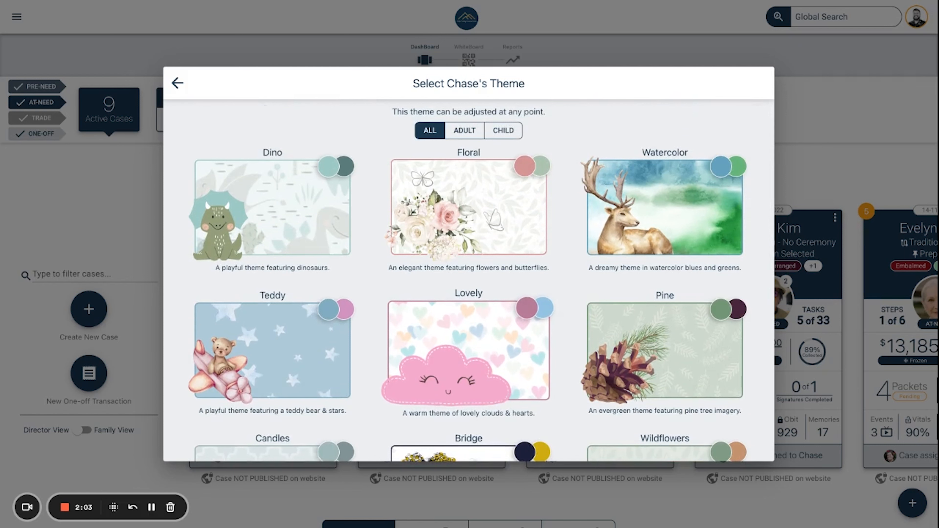
# Step: Pick the Pine theme and start the case on the Traditional Burial workflow, creating 39 tasks
pyautogui.click(657, 345)
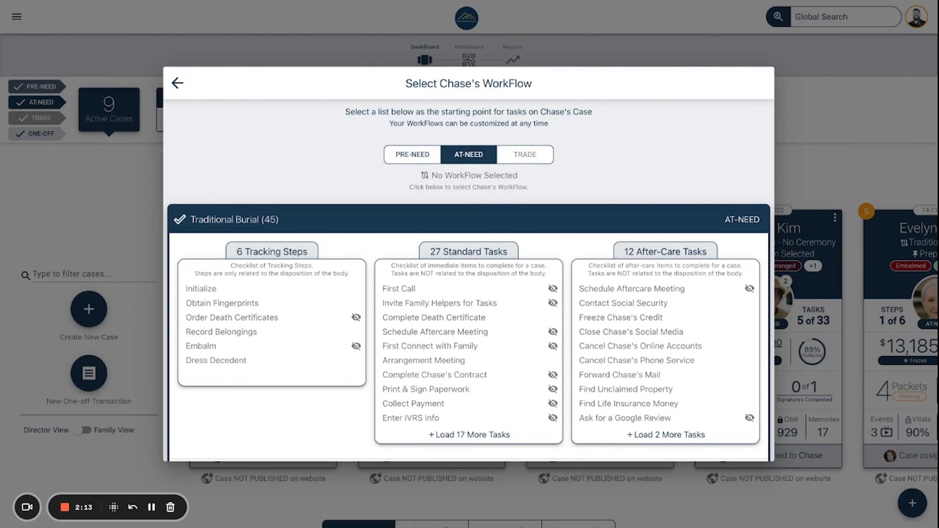
pyautogui.scroll(-7, 607, 381)
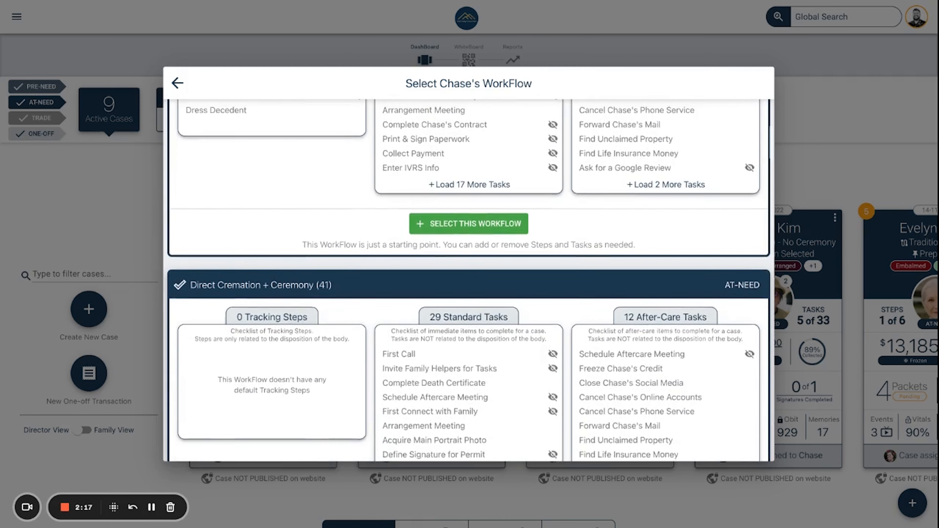
pyautogui.scroll(8, 582, 334)
pyautogui.click(561, 260)
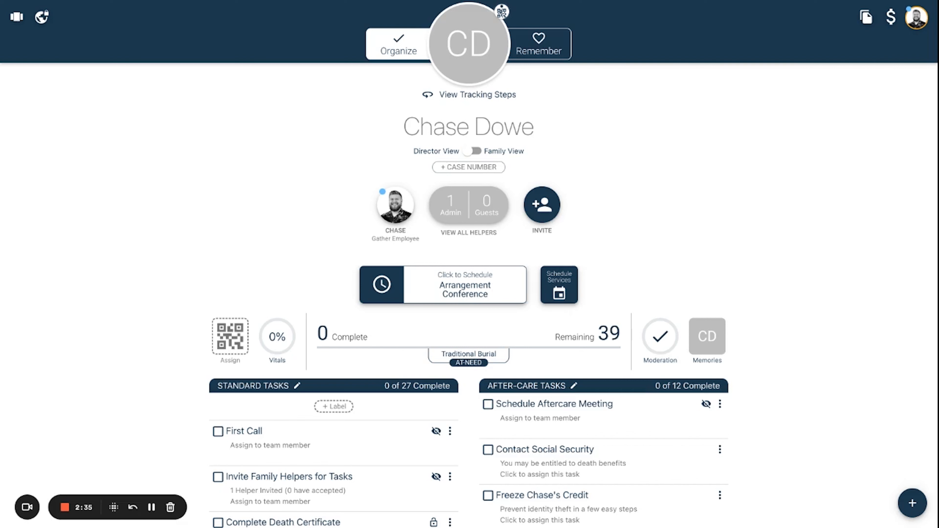
# Step: Save 12345 as the case number and go back to the cases dashboard
pyautogui.click(484, 168)
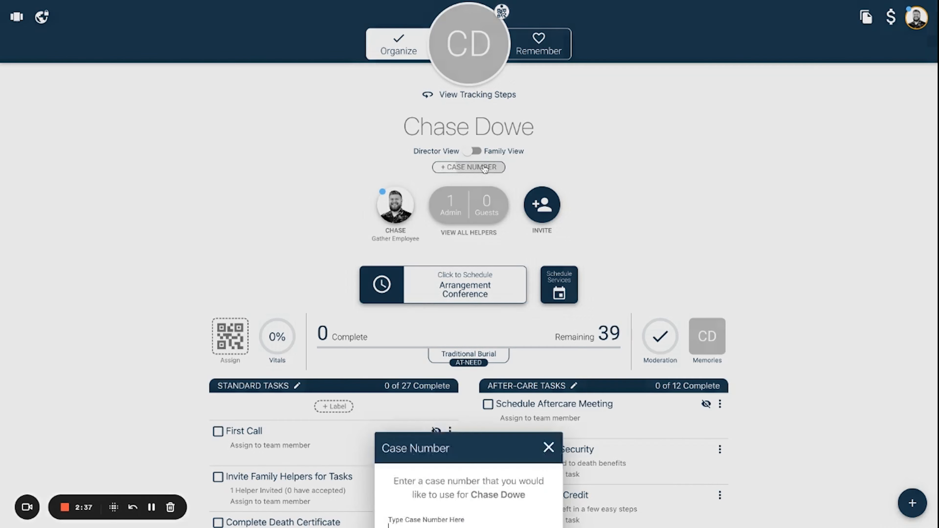
pyautogui.write('12')
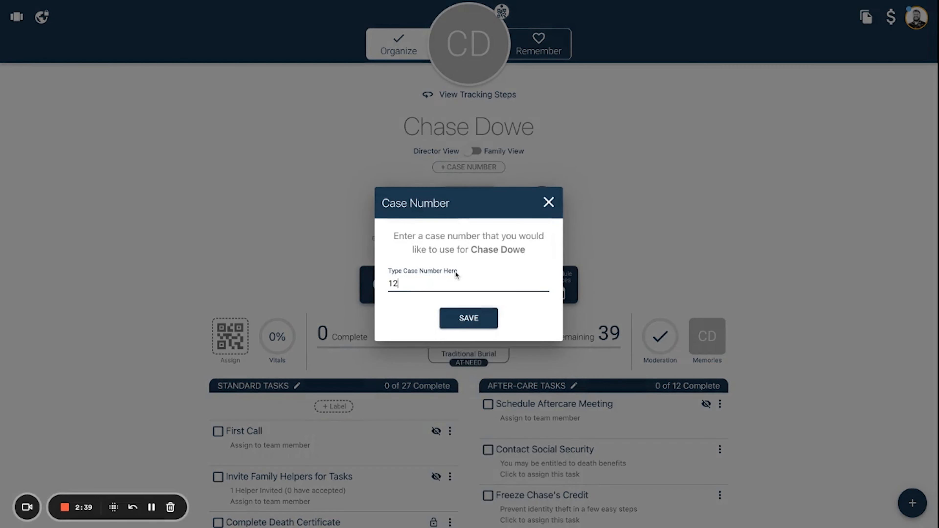
pyautogui.write('345')
pyautogui.click(458, 322)
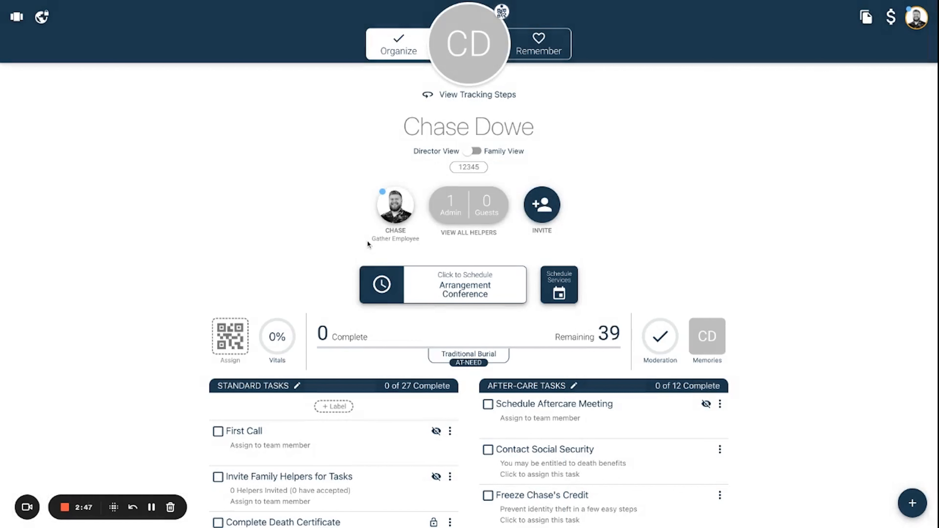
pyautogui.click(17, 18)
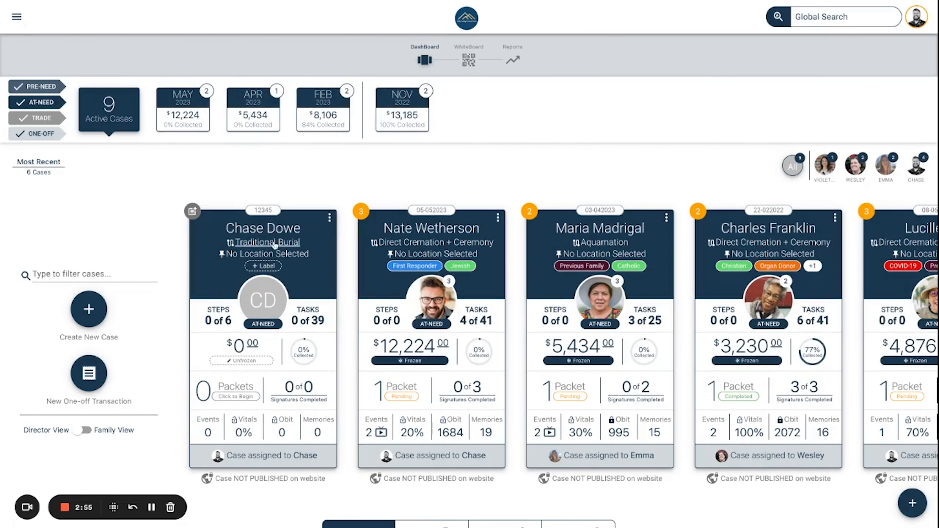
# Step: Attach the COVID-19 and First Responder labels to the new Traditional Burial case card
pyautogui.click(262, 267)
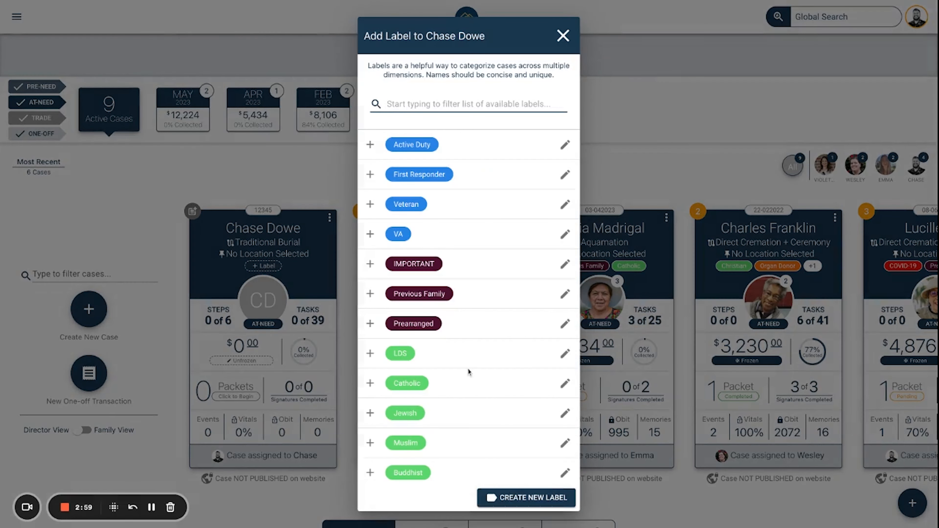
pyautogui.scroll(-3, 471, 378)
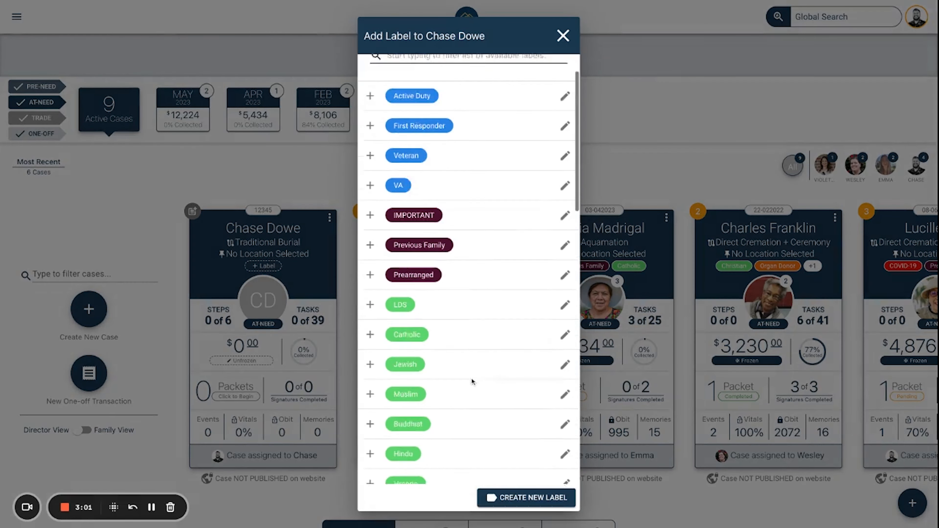
pyautogui.scroll(-12, 446, 391)
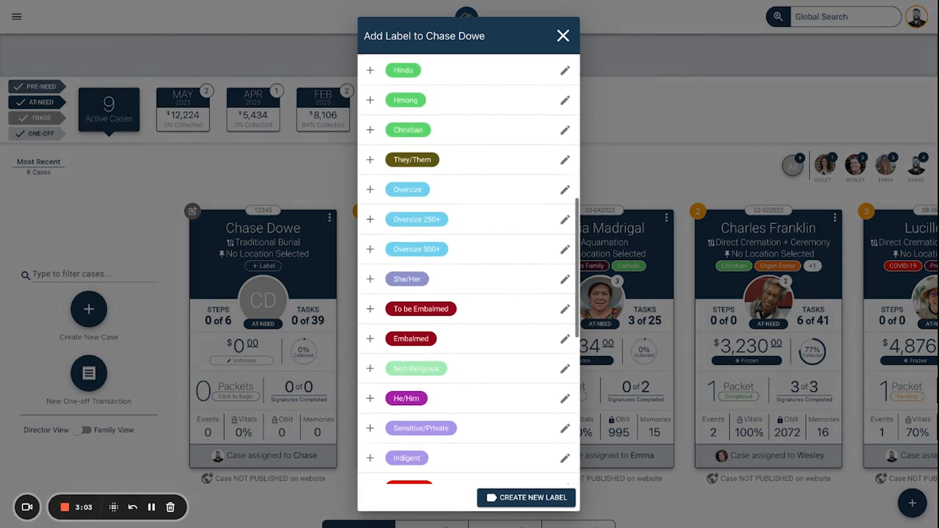
pyautogui.scroll(-5, 446, 391)
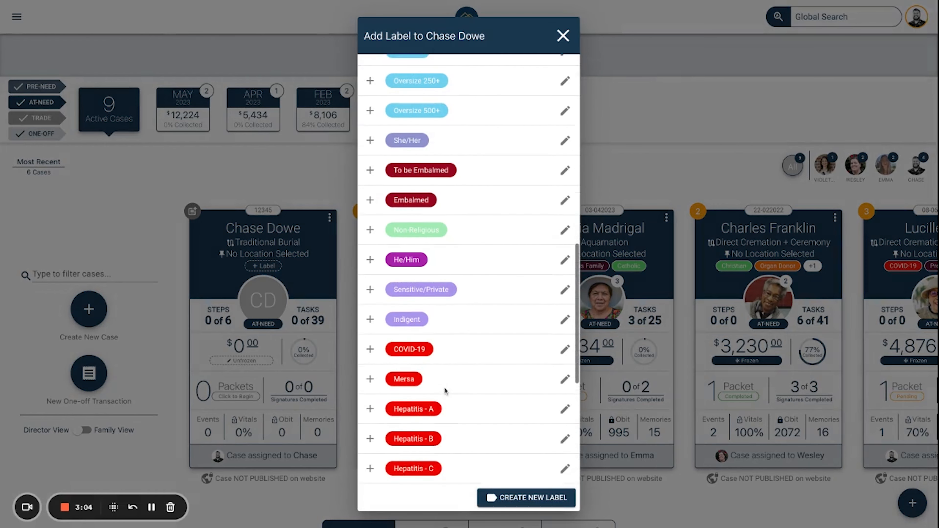
pyautogui.click(371, 353)
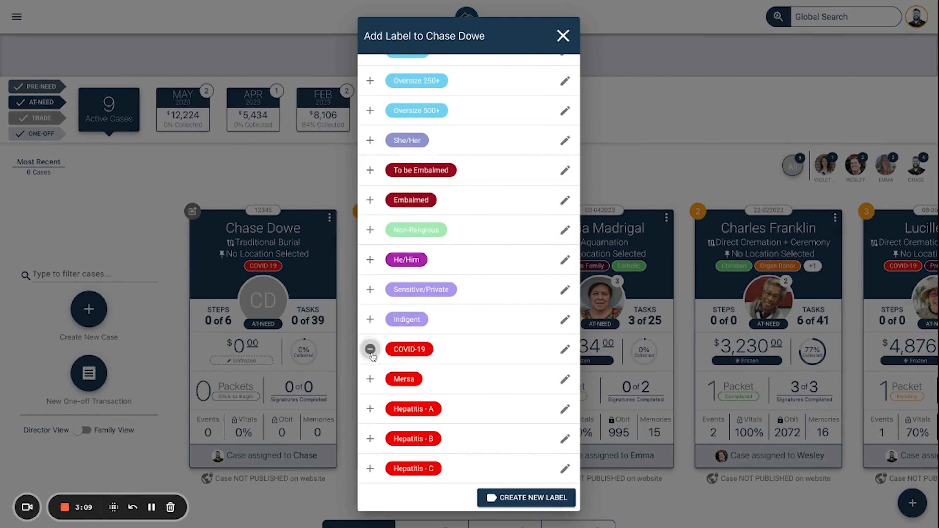
pyautogui.click(532, 498)
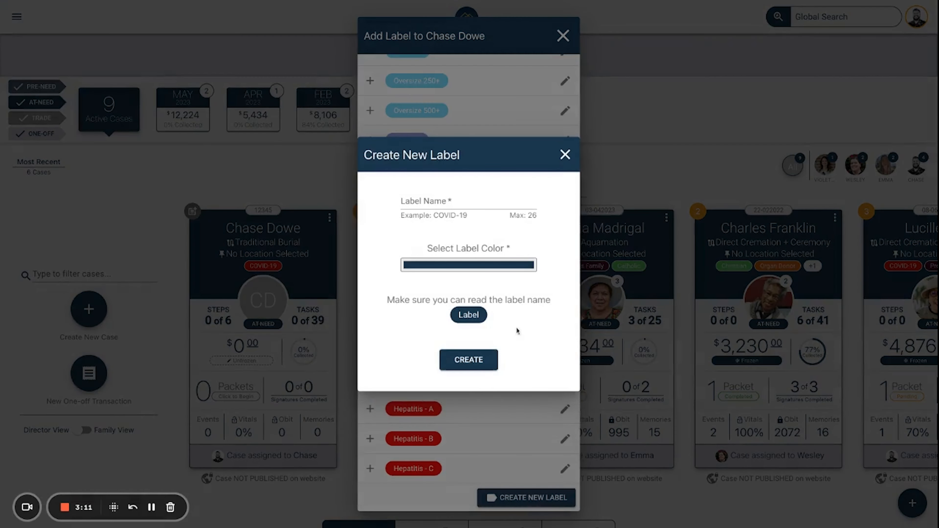
pyautogui.click(565, 155)
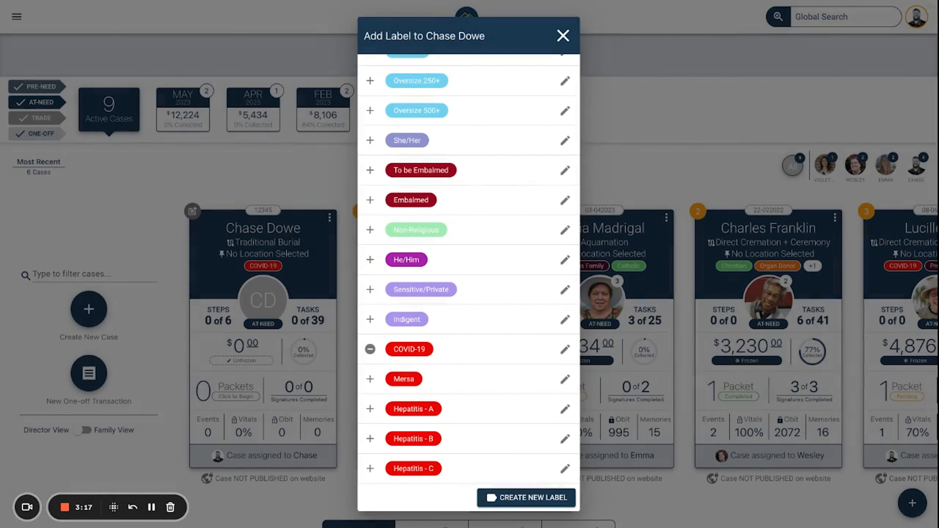
pyautogui.scroll(10, 445, 222)
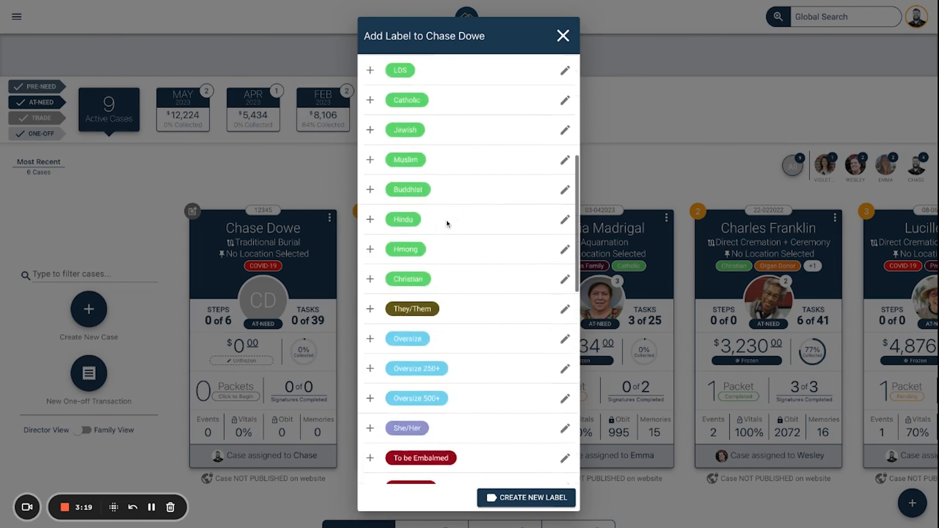
pyautogui.scroll(2, 446, 222)
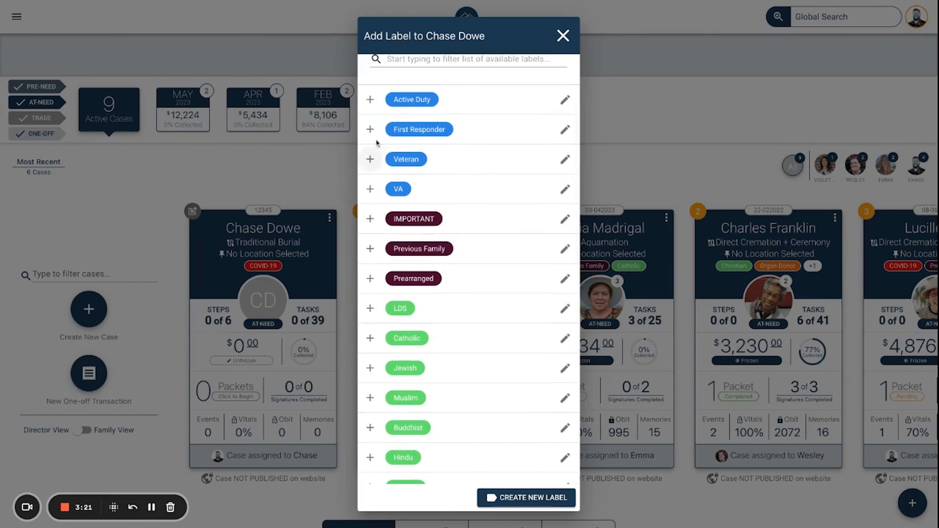
pyautogui.click(370, 129)
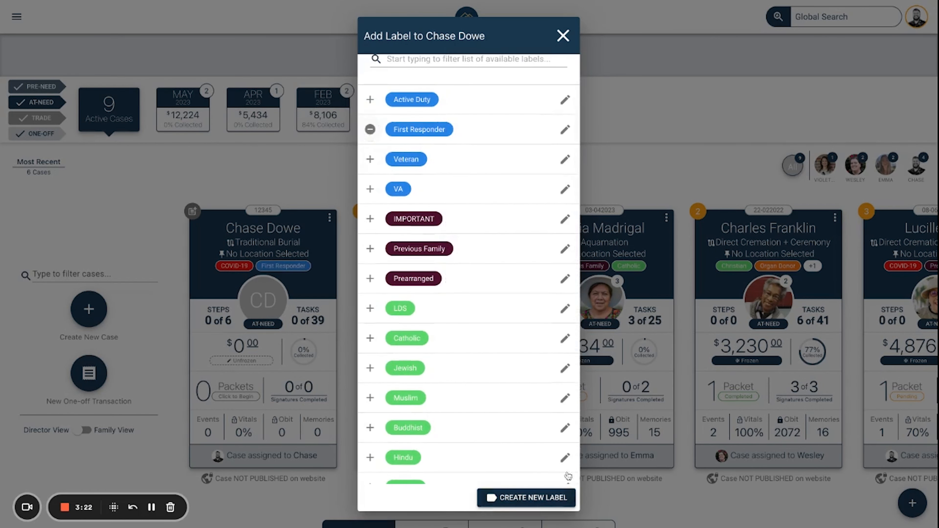
pyautogui.click(563, 36)
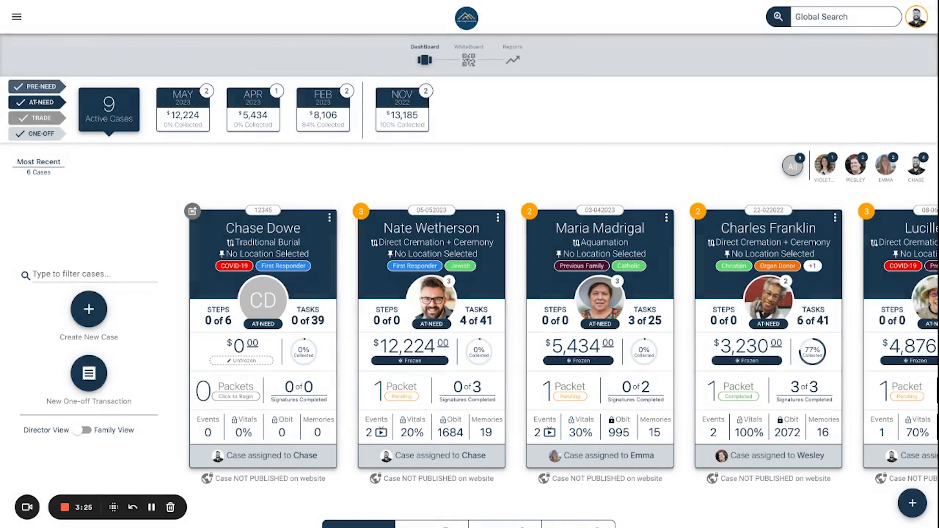